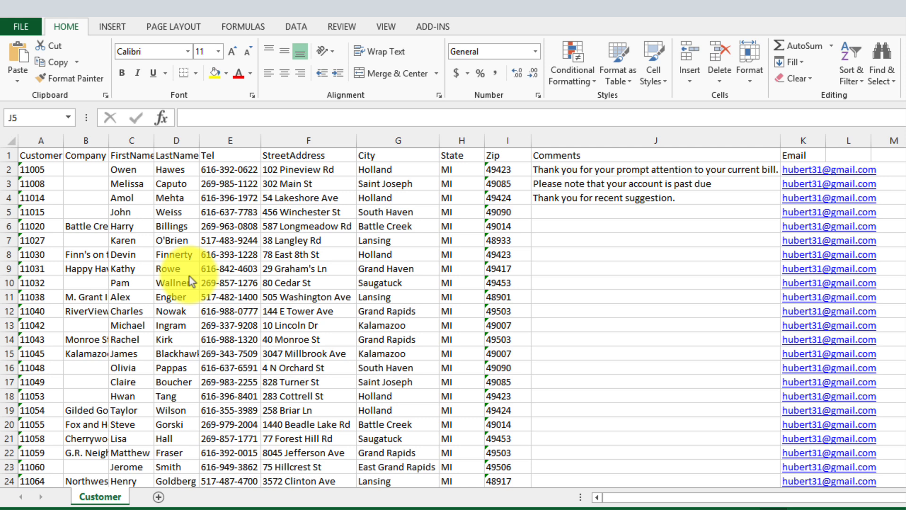
# - Examine the customer list's field names in the header row and scroll through its records
pyautogui.click(10, 156)
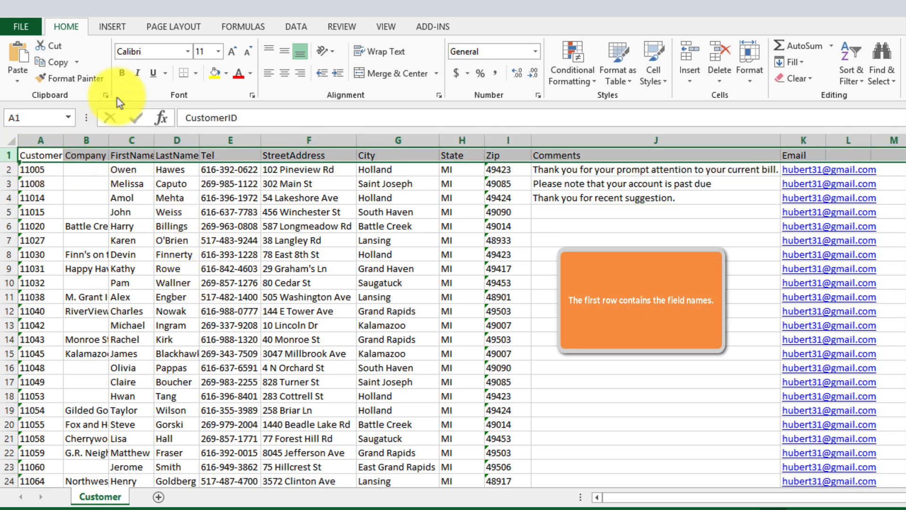
pyautogui.click(122, 72)
pyautogui.click(140, 183)
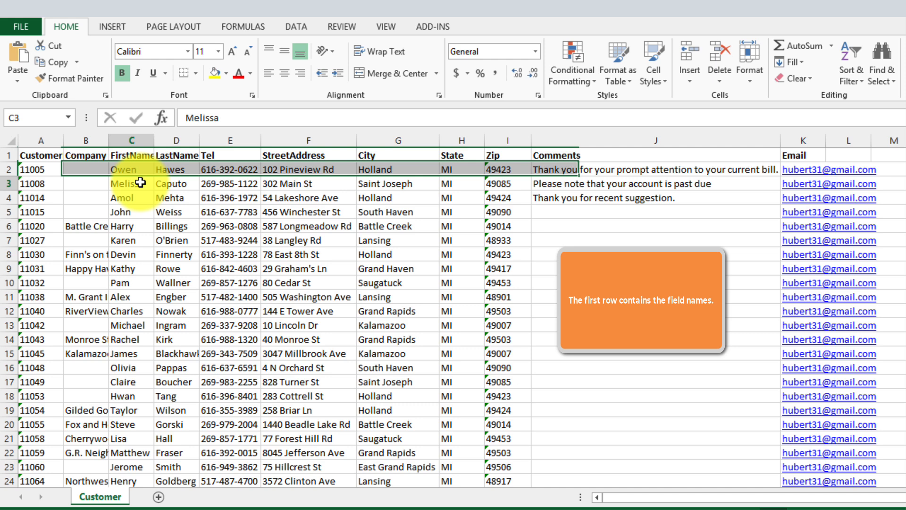
pyautogui.click(126, 156)
pyautogui.click(180, 157)
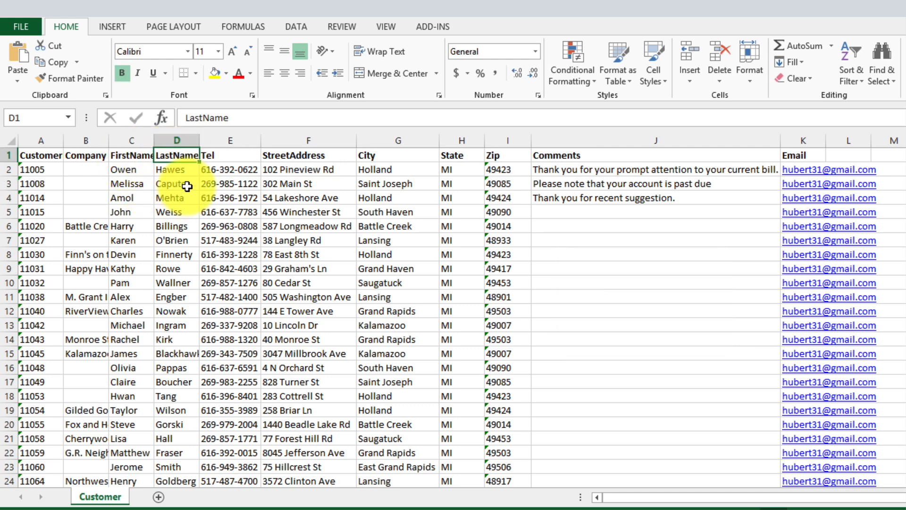
pyautogui.click(173, 197)
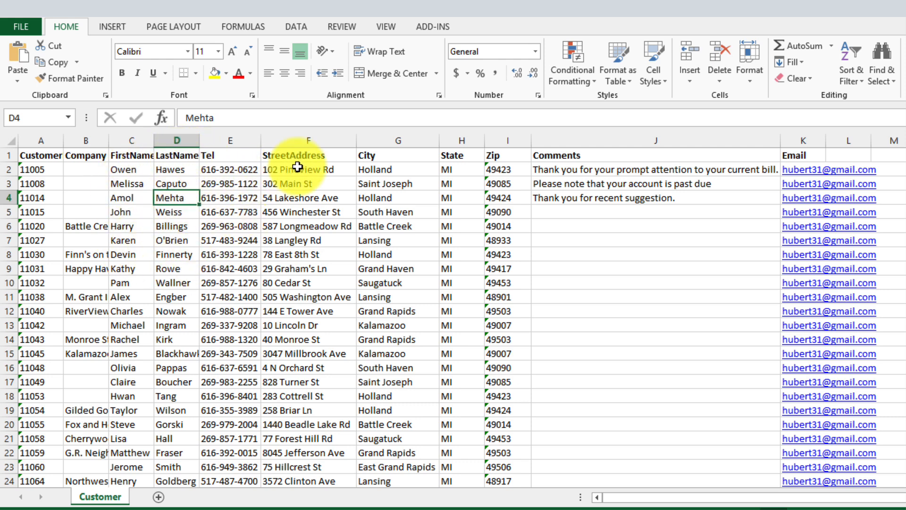
pyautogui.click(220, 155)
pyautogui.click(166, 154)
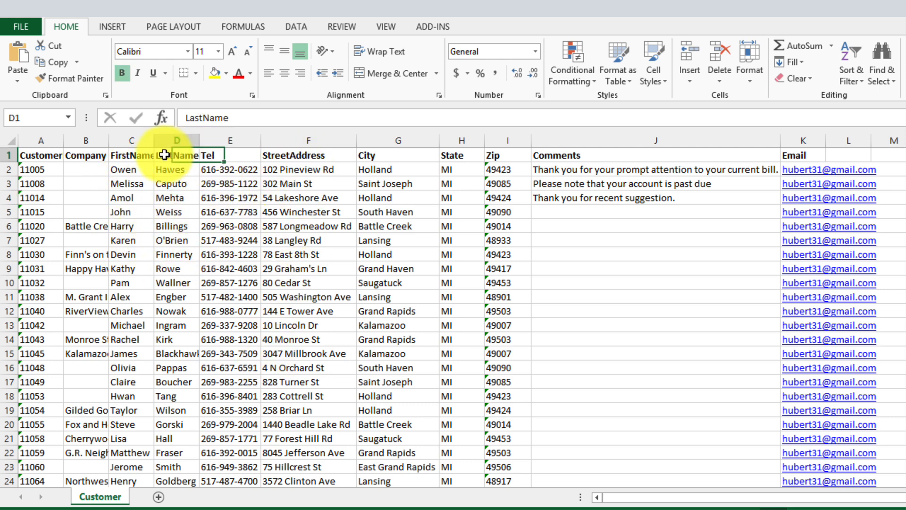
pyautogui.click(123, 154)
pyautogui.click(96, 154)
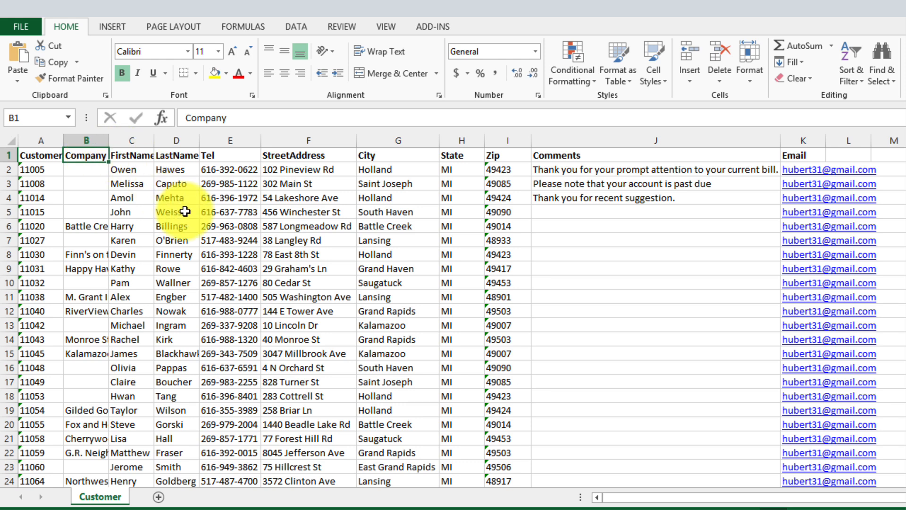
pyautogui.click(681, 226)
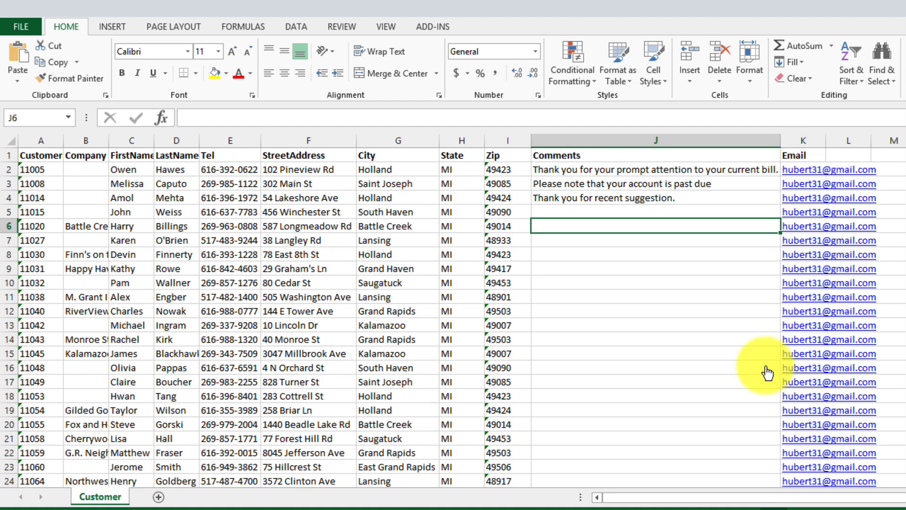
pyautogui.scroll(-8, 718, 358)
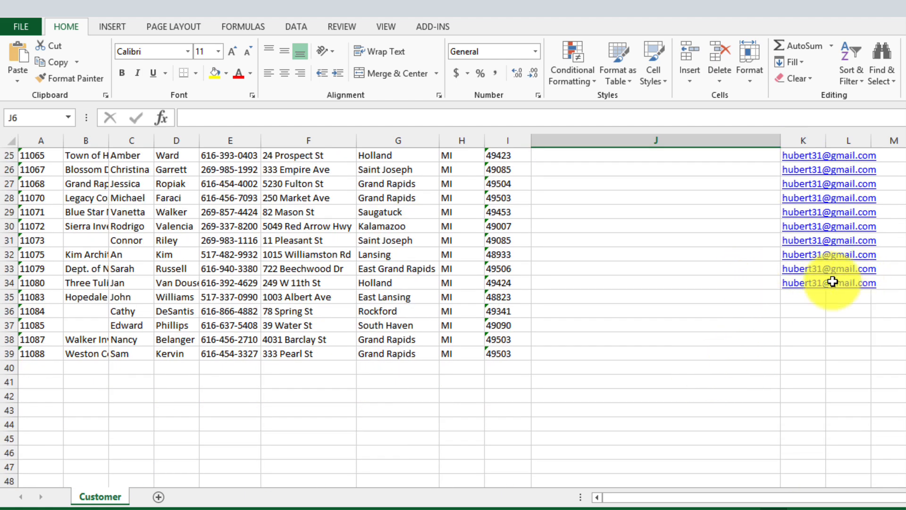
pyautogui.scroll(8, 826, 288)
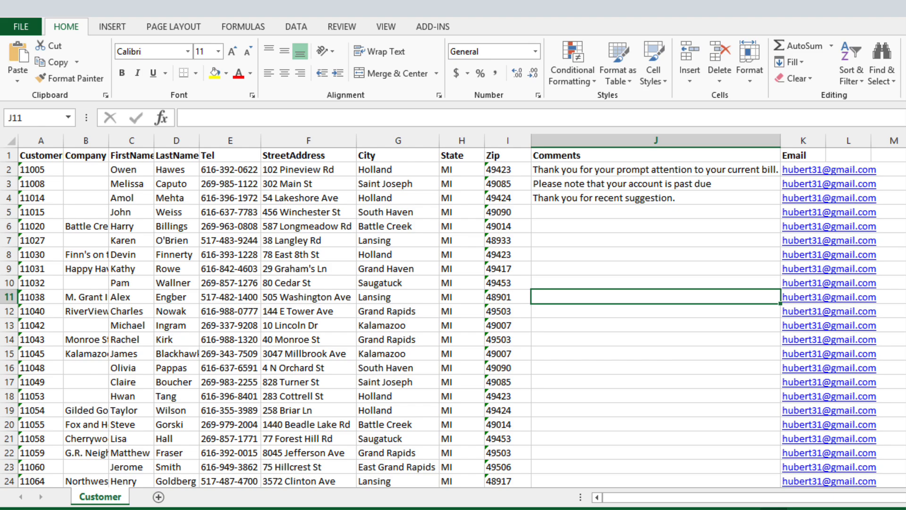
# - Close the customer list workbook, saving its changes
pyautogui.hotkey('alt', 'F4')
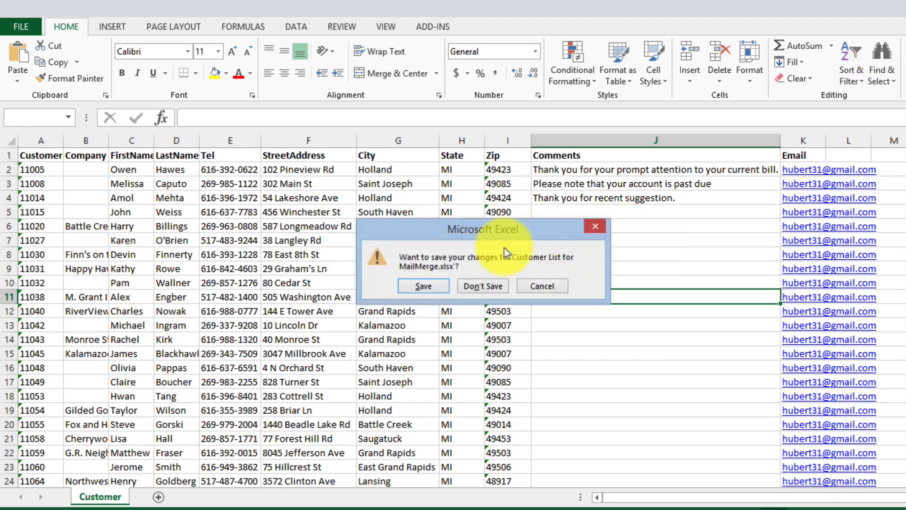
pyautogui.click(429, 288)
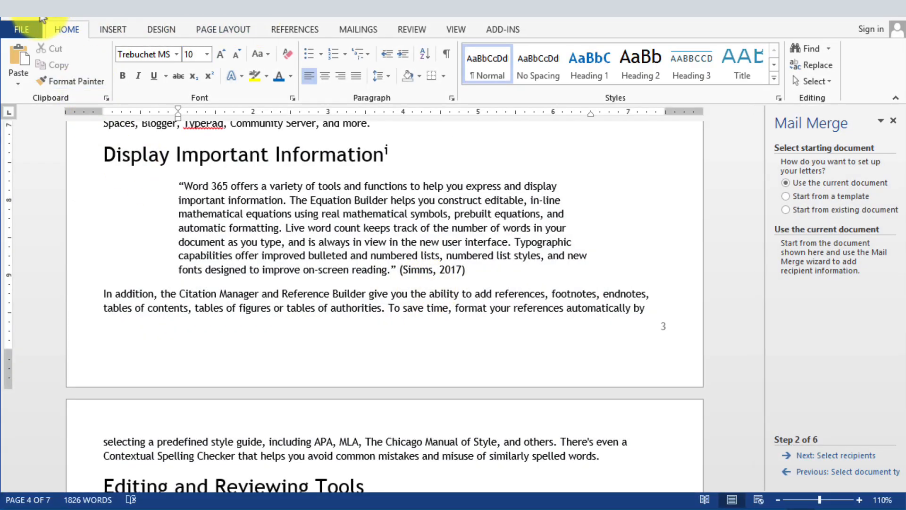
# - Create a new blank document and start the Mail Merge wizard for E-mail messages using the current document
pyautogui.click(23, 30)
pyautogui.click(28, 88)
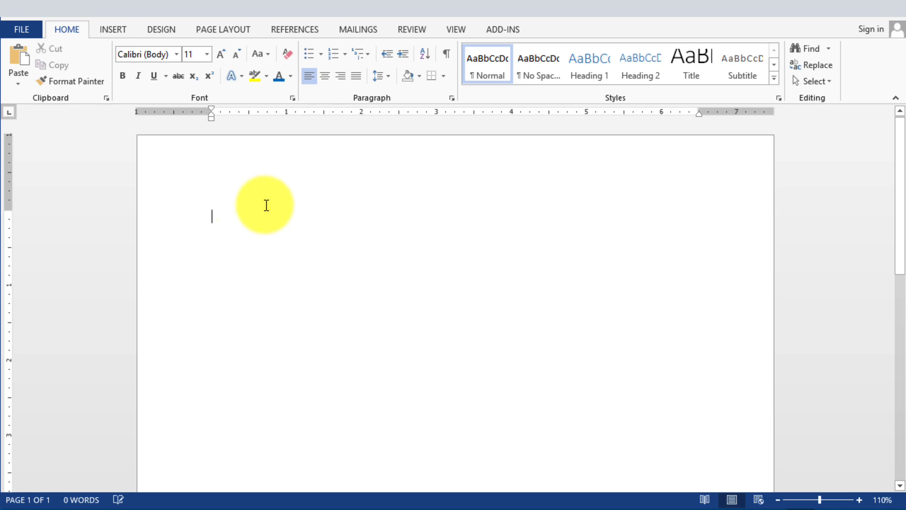
pyautogui.click(344, 33)
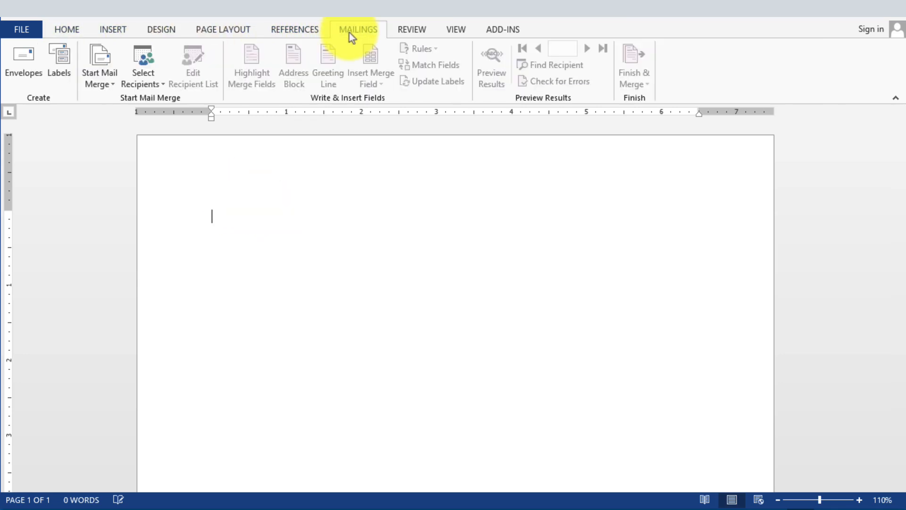
pyautogui.click(106, 87)
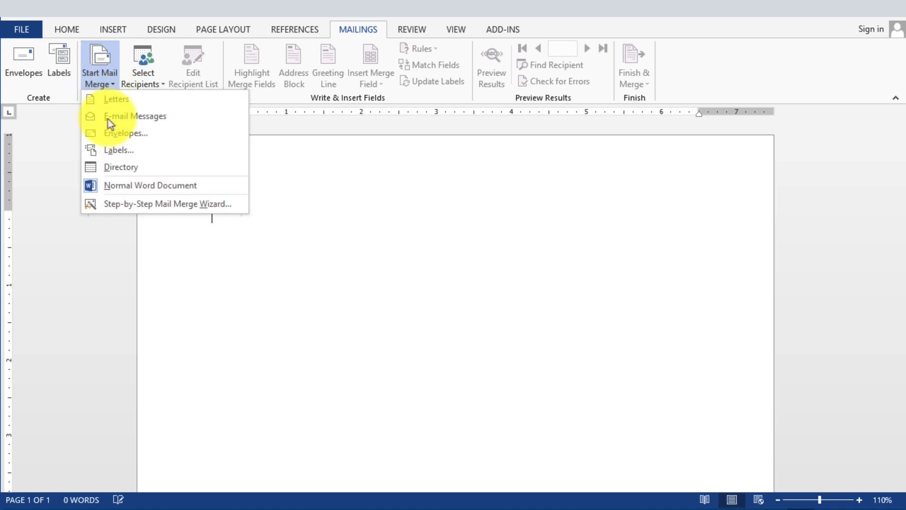
pyautogui.click(123, 210)
pyautogui.click(800, 199)
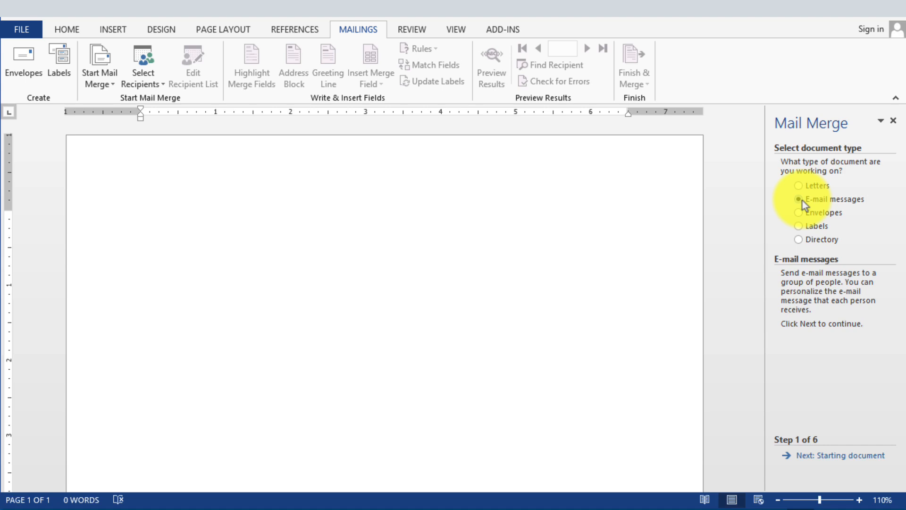
pyautogui.click(842, 457)
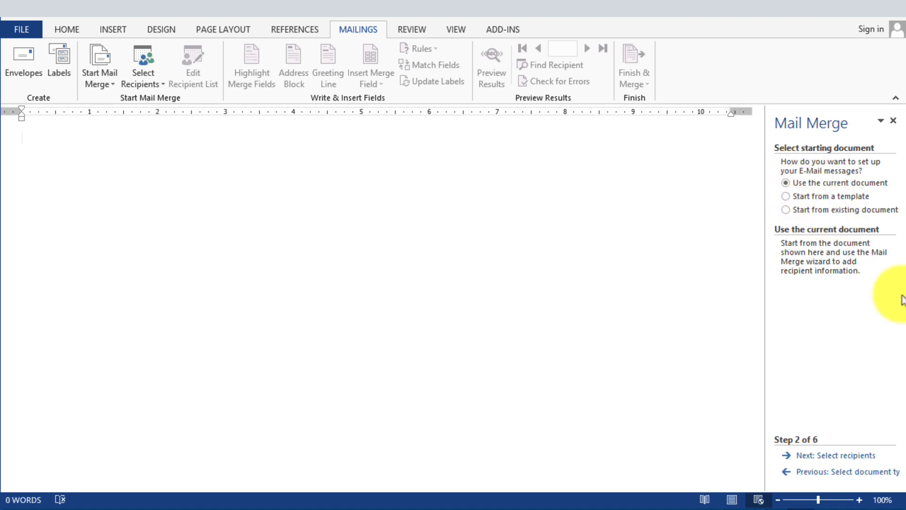
pyautogui.click(847, 456)
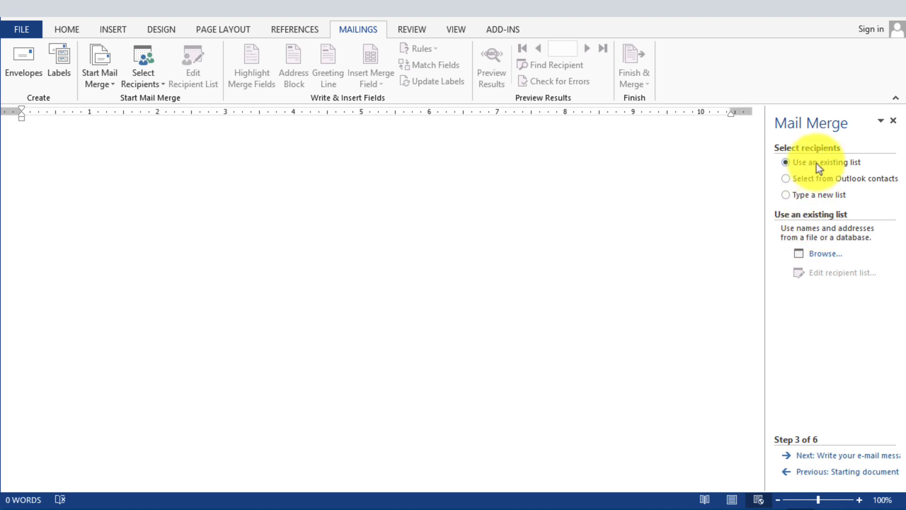
# - Select the Customer table from the Customer List for MailMerge workbook in Google Drive as the recipient list
pyautogui.click(826, 256)
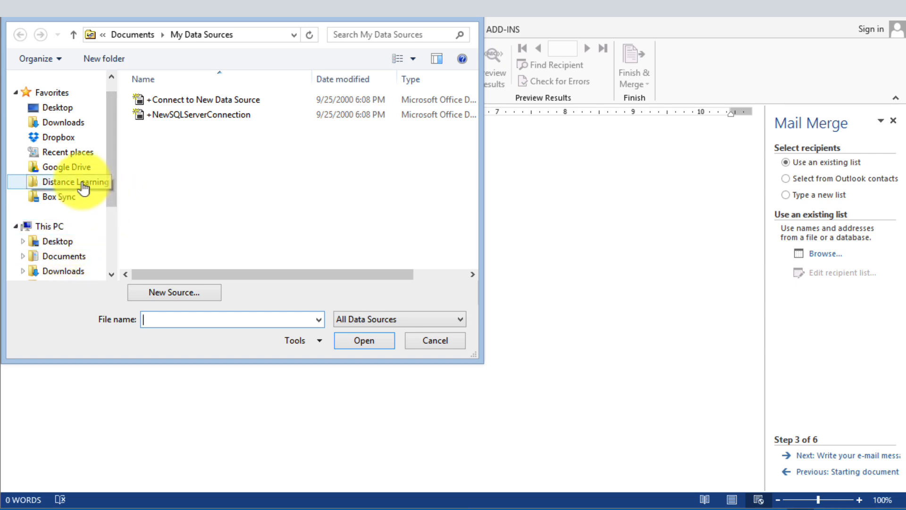
pyautogui.click(66, 166)
pyautogui.click(172, 182)
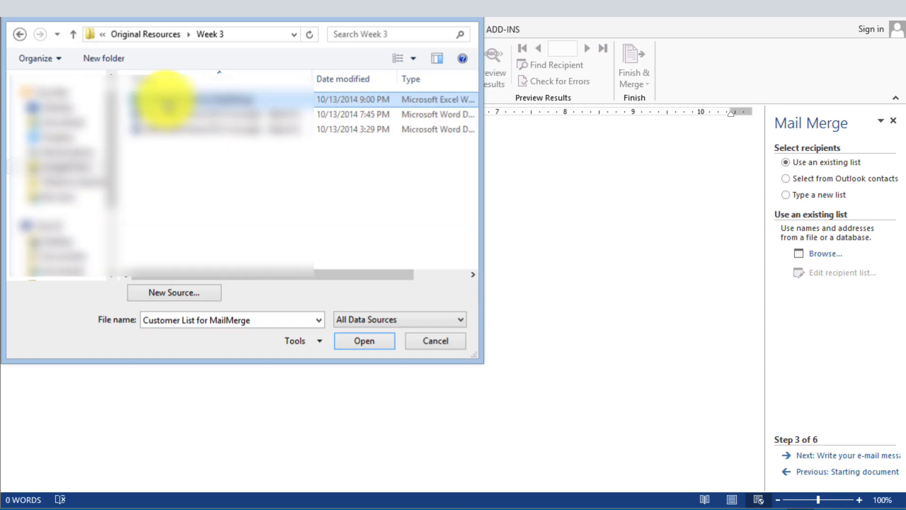
pyautogui.doubleClick(162, 97)
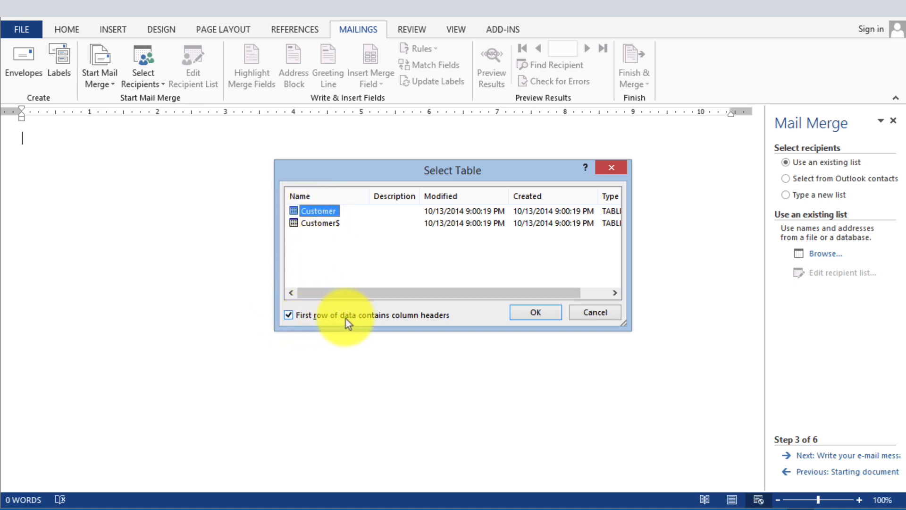
pyautogui.click(531, 314)
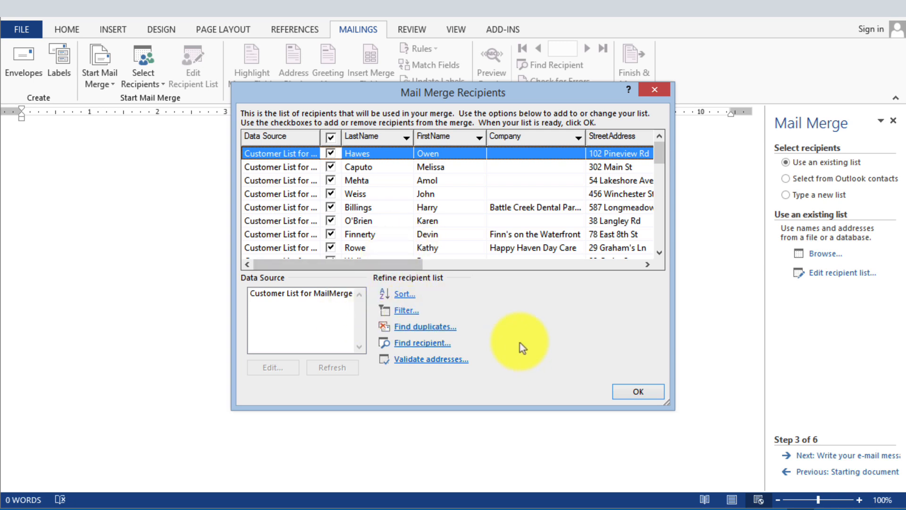
pyautogui.click(647, 394)
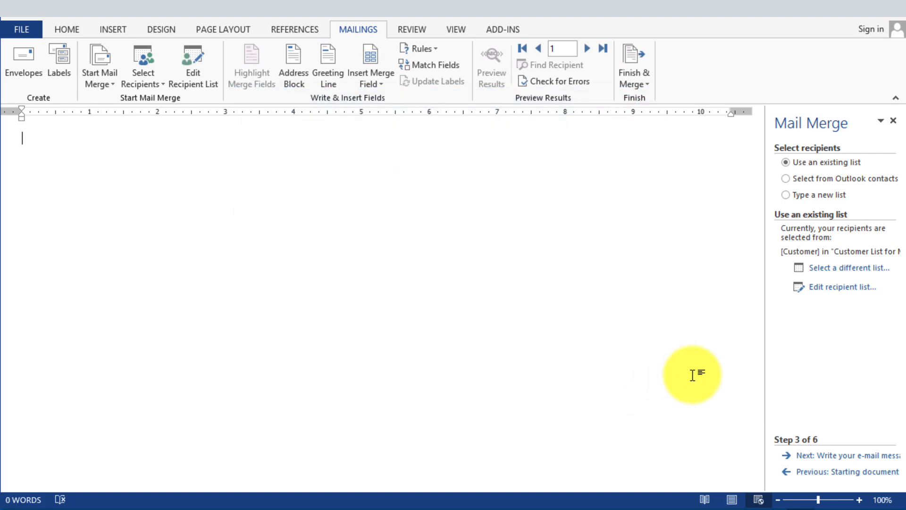
# - Advance to writing the message and begin it with "Dear" followed by the FirstName merge field
pyautogui.click(845, 457)
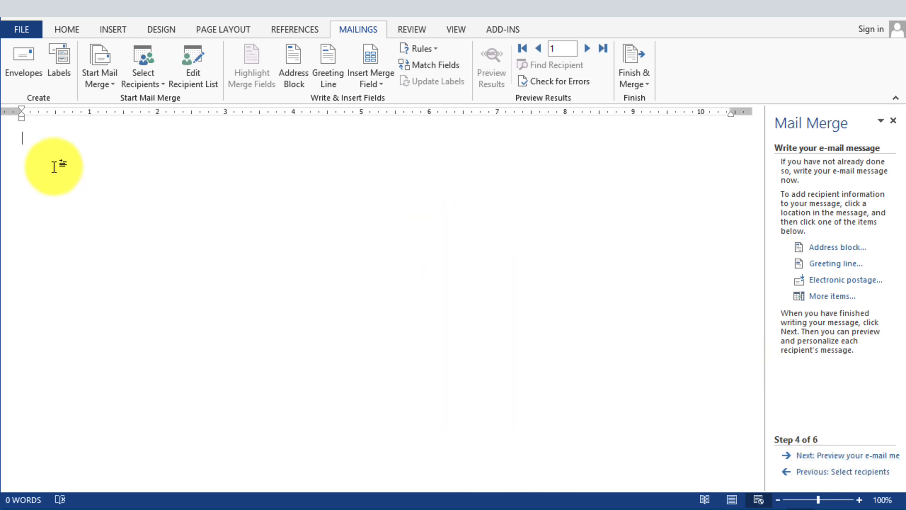
pyautogui.write('Dear')
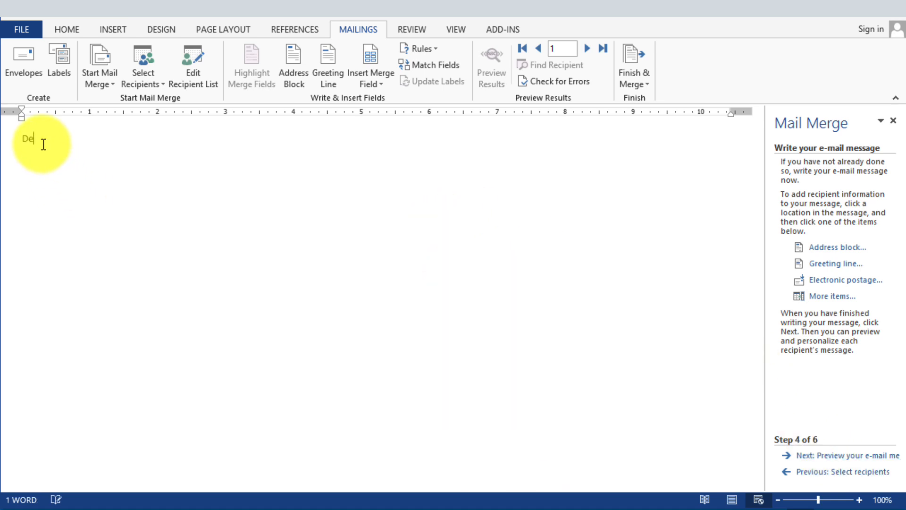
pyautogui.click(378, 89)
pyautogui.click(388, 132)
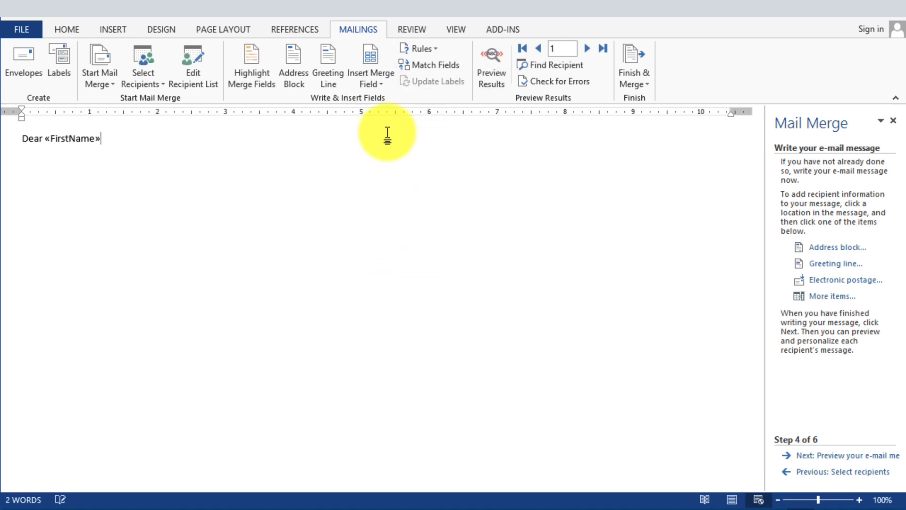
# - Add a comma, a blank line, and the sentence "Thank you for your recent purchase order number:"
pyautogui.write(',')
pyautogui.press('Return')
pyautogui.press('Return')
pyautogui.write('Thank you for your recent purchase ')
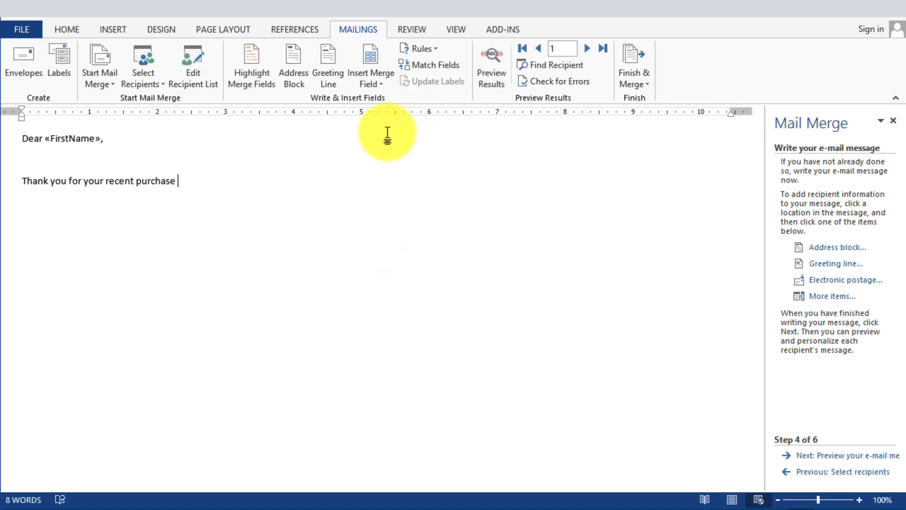
pyautogui.write('order number:')
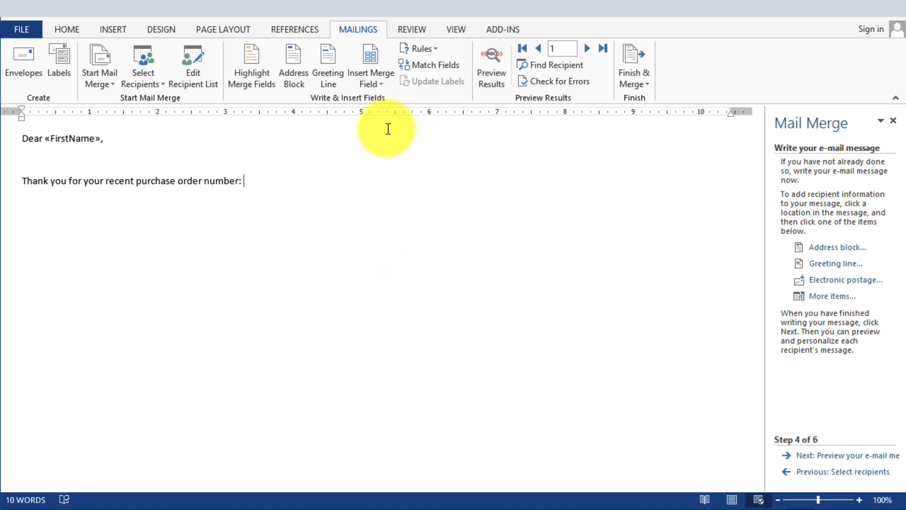
# - Insert the CustomerID merge field, a period, and the Comments merge field after that sentence
pyautogui.click(371, 80)
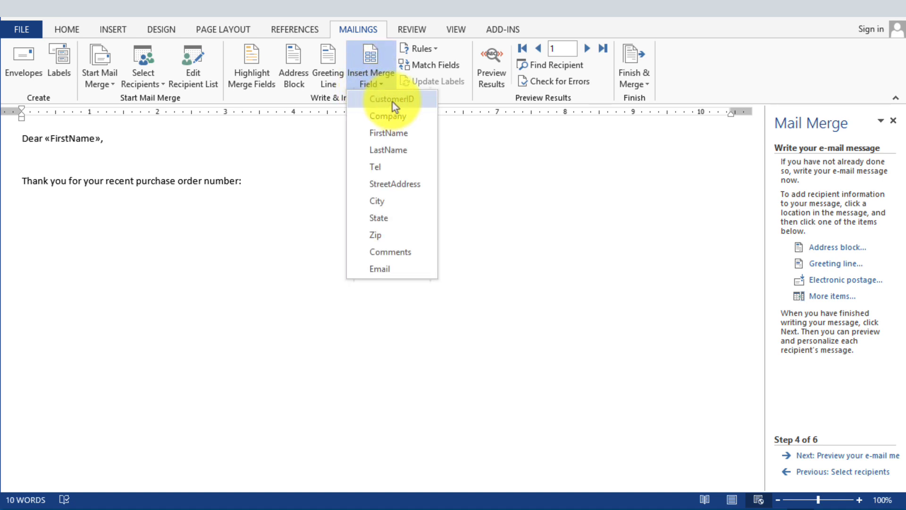
pyautogui.click(392, 102)
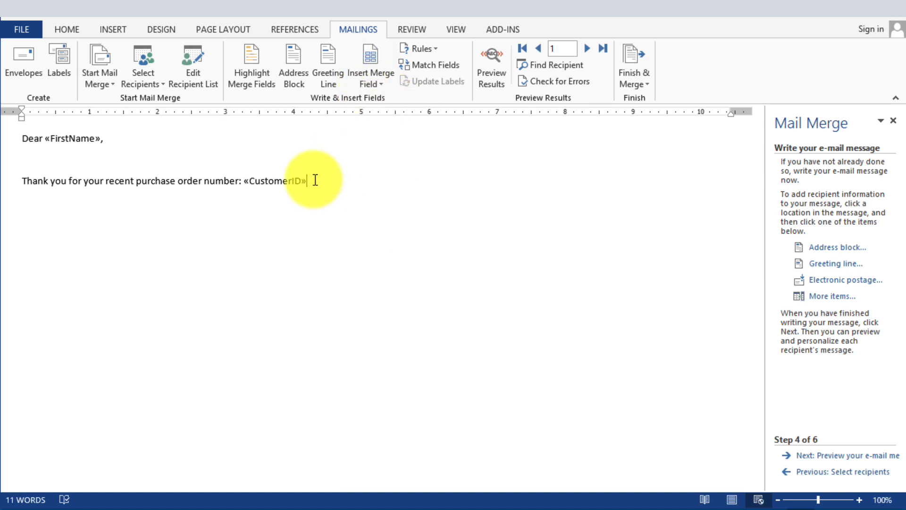
pyautogui.write('.')
pyautogui.click(366, 89)
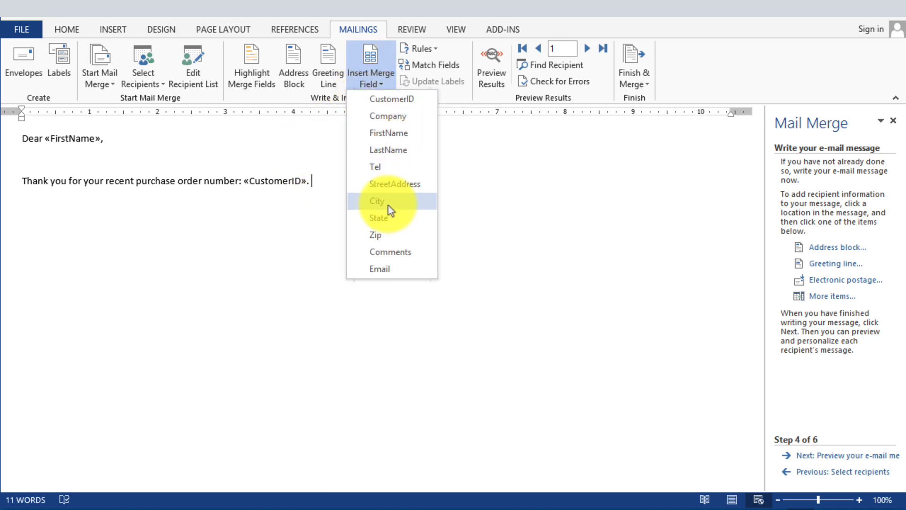
pyautogui.click(399, 253)
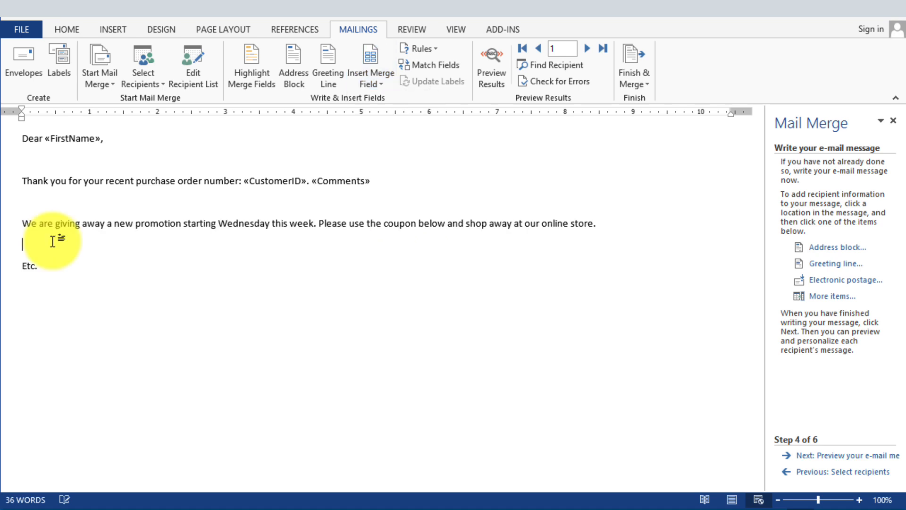
# - Insert an online picture from a Bing Image Search for "coupon" below the promotion paragraph
pyautogui.click(105, 36)
pyautogui.click(163, 74)
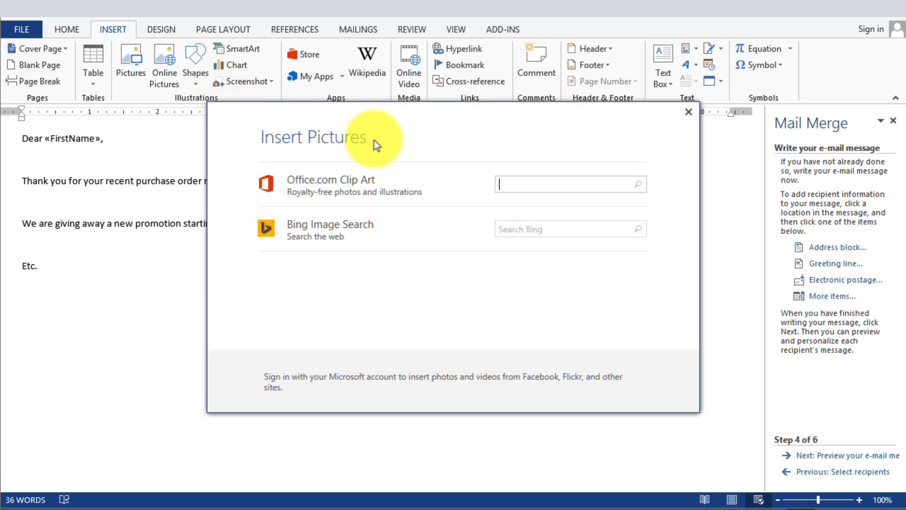
pyautogui.click(550, 224)
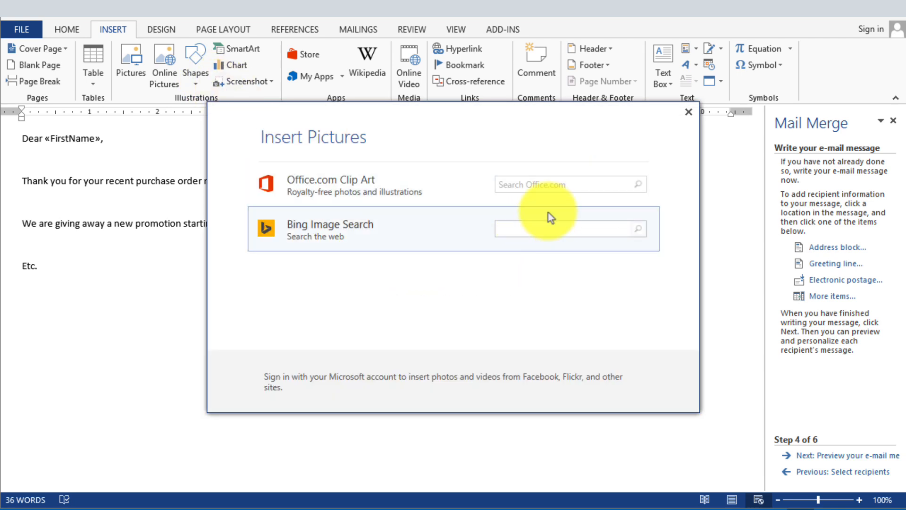
pyautogui.write('coupon')
pyautogui.press('Return')
pyautogui.doubleClick(349, 234)
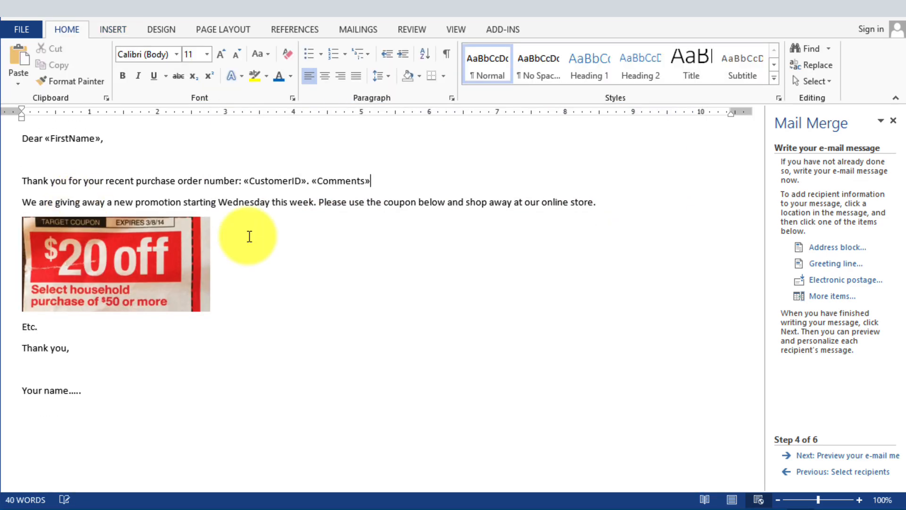
# - Remove the blank line between the greeting and the thank-you sentence
pyautogui.click(66, 164)
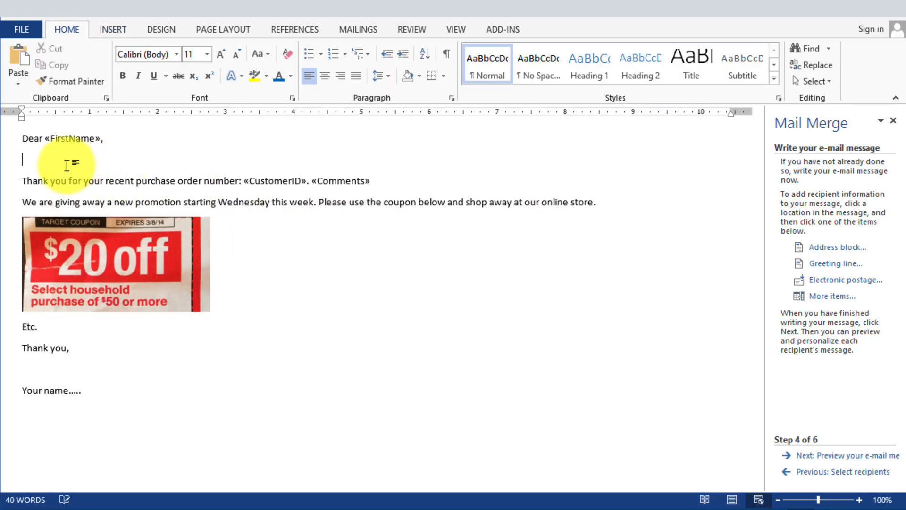
pyautogui.press('BackSpace')
pyautogui.click(288, 276)
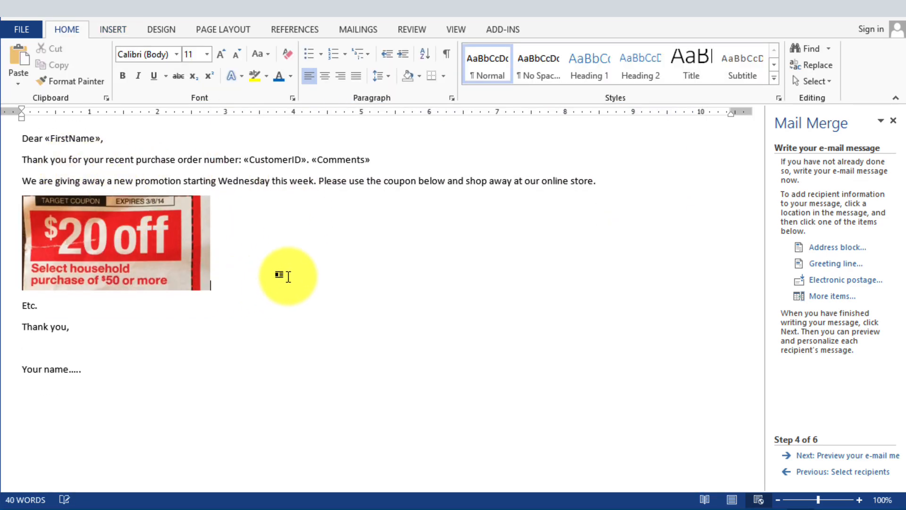
# - Preview the merged e-mail messages and step through several recipients
pyautogui.click(855, 458)
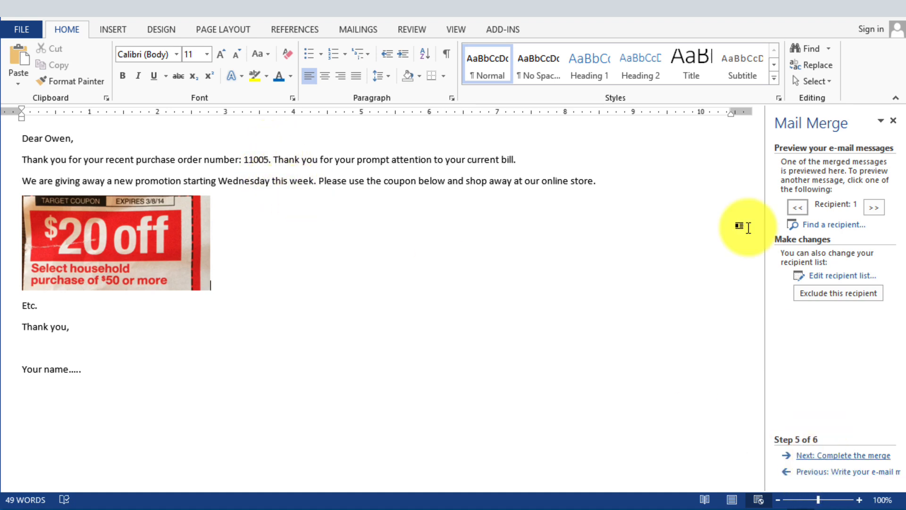
pyautogui.click(869, 208)
pyautogui.click(872, 210)
pyautogui.click(873, 209)
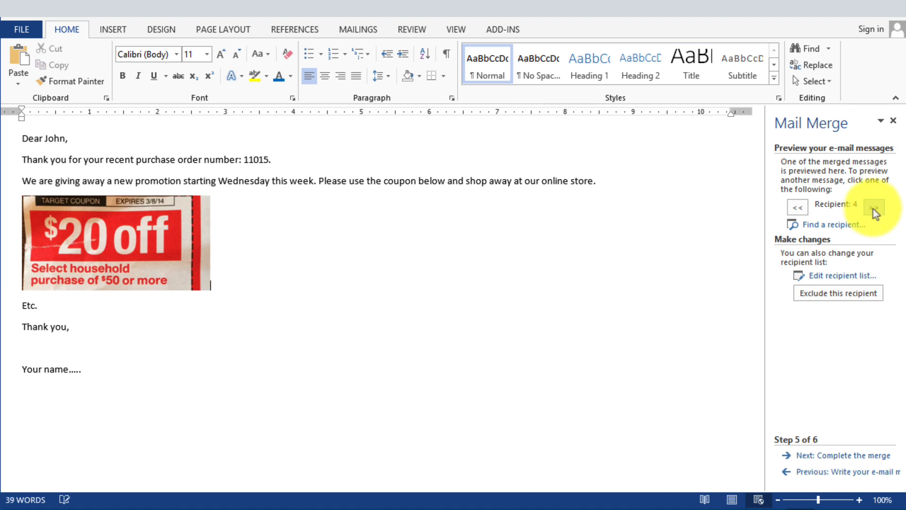
pyautogui.click(873, 209)
pyautogui.click(873, 209)
pyautogui.click(873, 207)
pyautogui.click(873, 207)
pyautogui.click(873, 207)
pyautogui.click(873, 207)
pyautogui.click(873, 208)
pyautogui.click(873, 207)
pyautogui.click(873, 208)
pyautogui.click(873, 208)
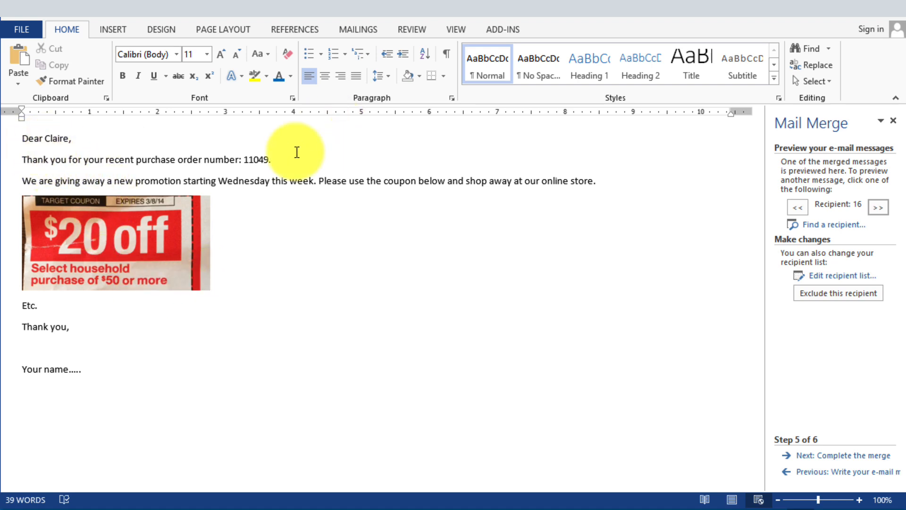
pyautogui.click(260, 159)
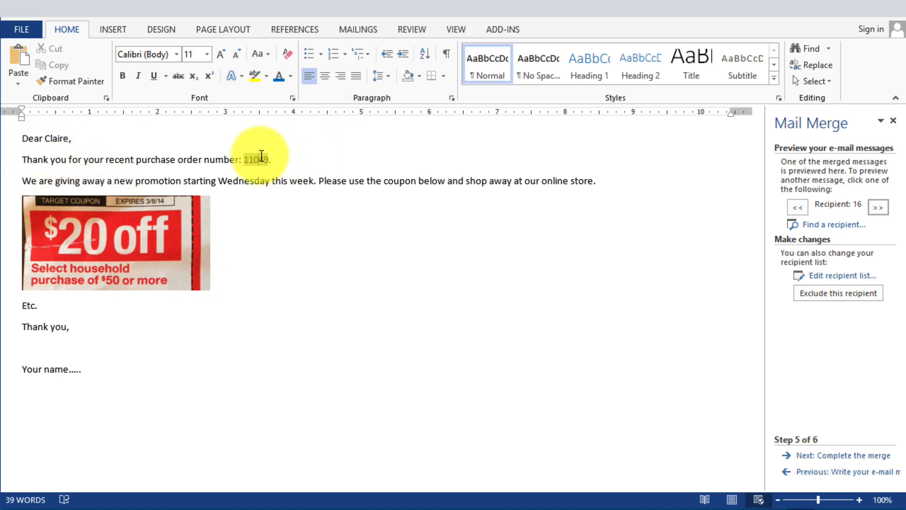
pyautogui.click(293, 181)
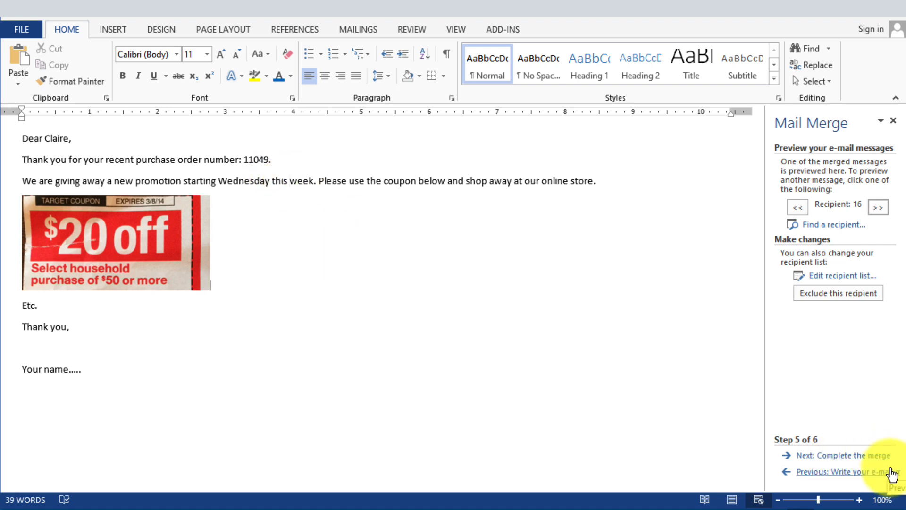
# - Complete the merge to e-mail, addressed by the Email field, with subject "New promotion at ....." in HTML format
pyautogui.click(863, 456)
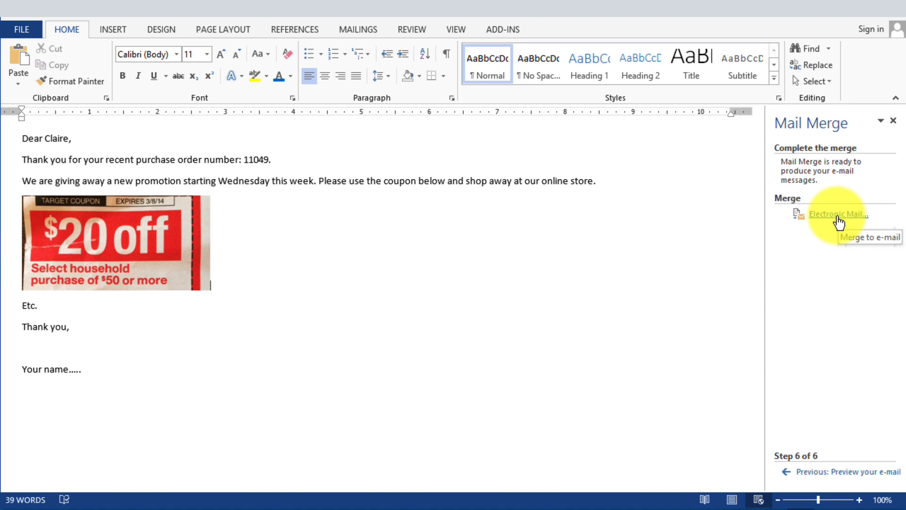
pyautogui.click(840, 215)
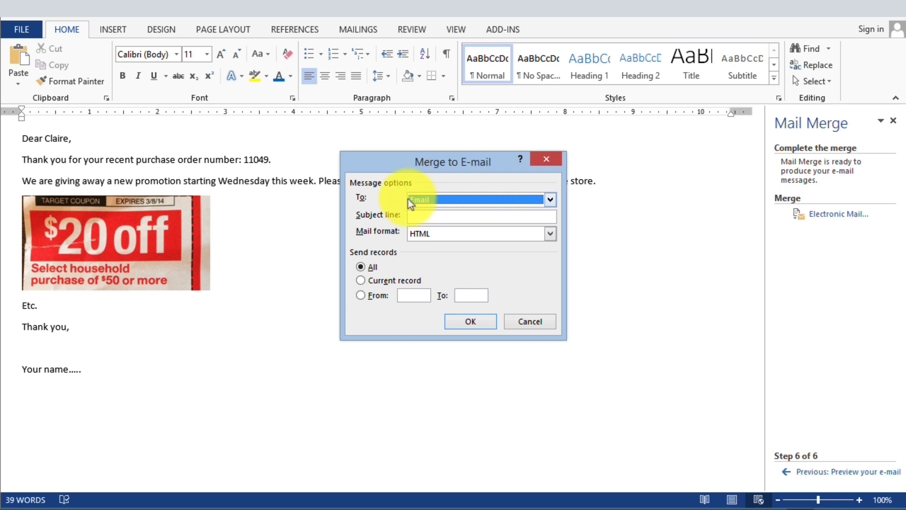
pyautogui.click(424, 200)
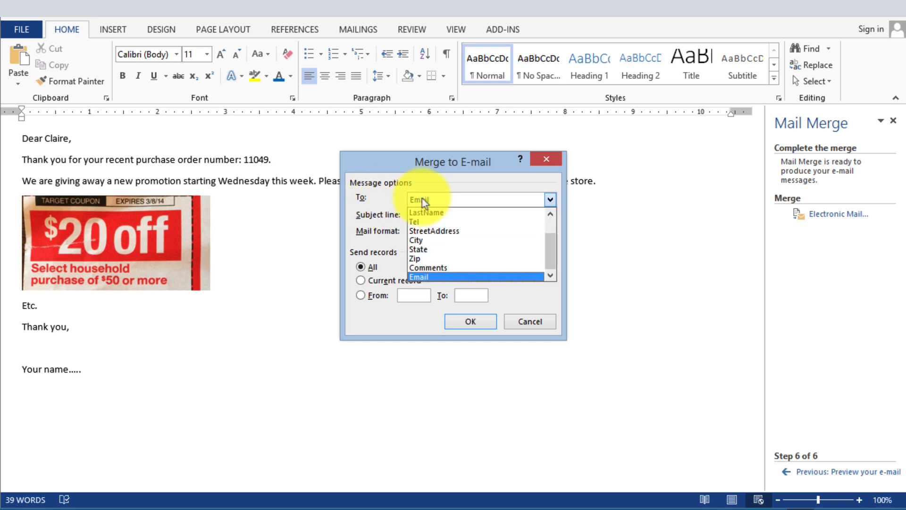
pyautogui.click(424, 278)
pyautogui.click(438, 217)
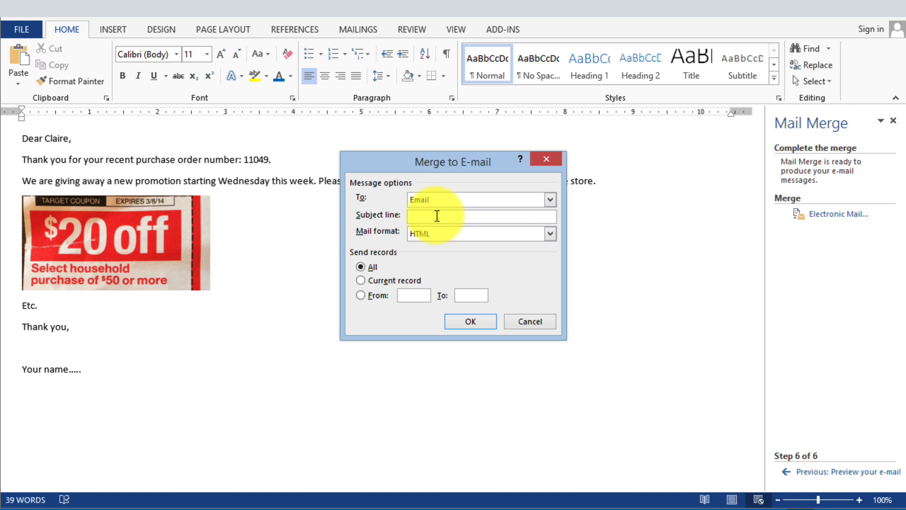
pyautogui.write('New promotion at .....')
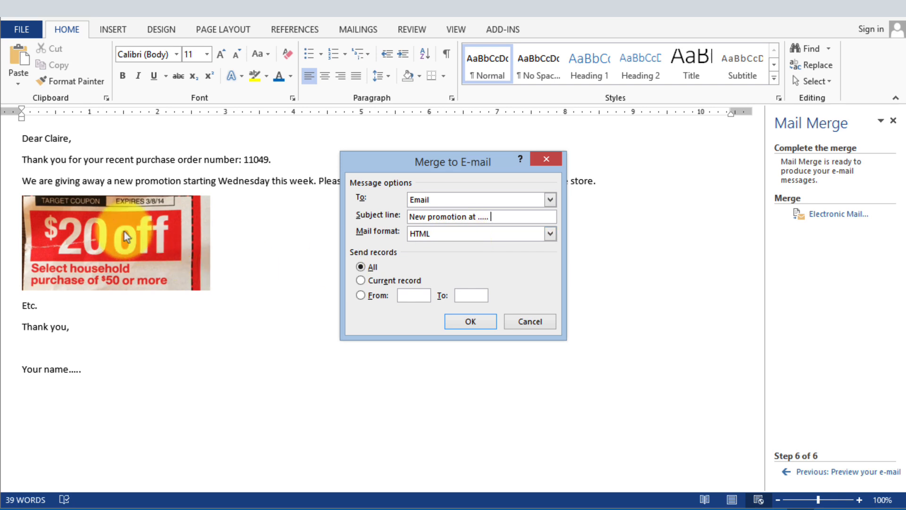
pyautogui.click(426, 236)
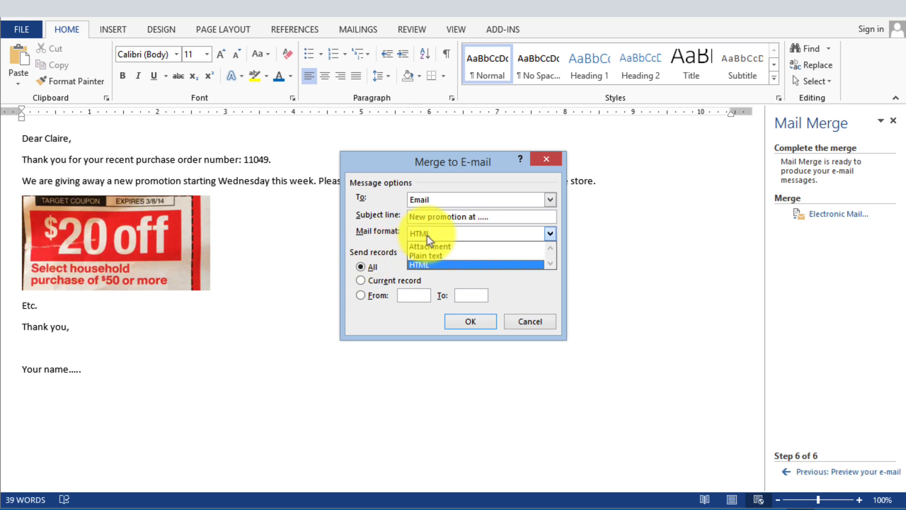
pyautogui.click(427, 236)
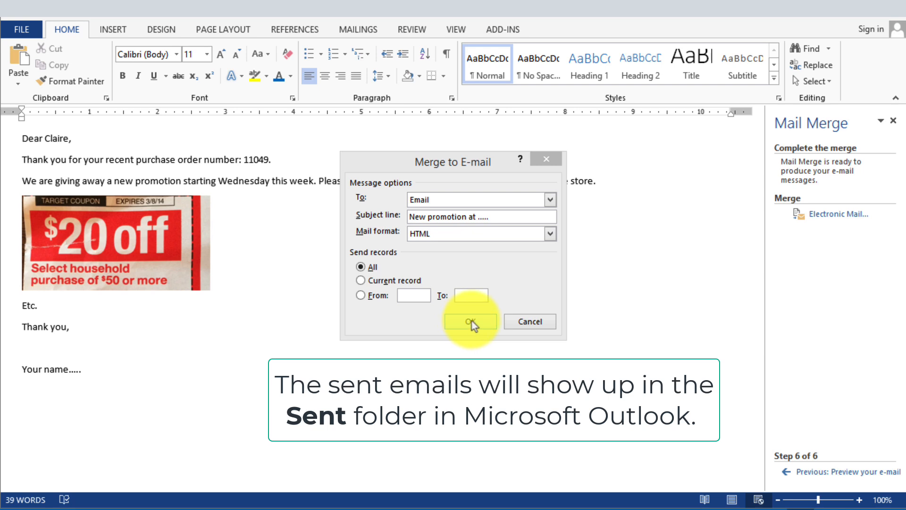
pyautogui.click(532, 327)
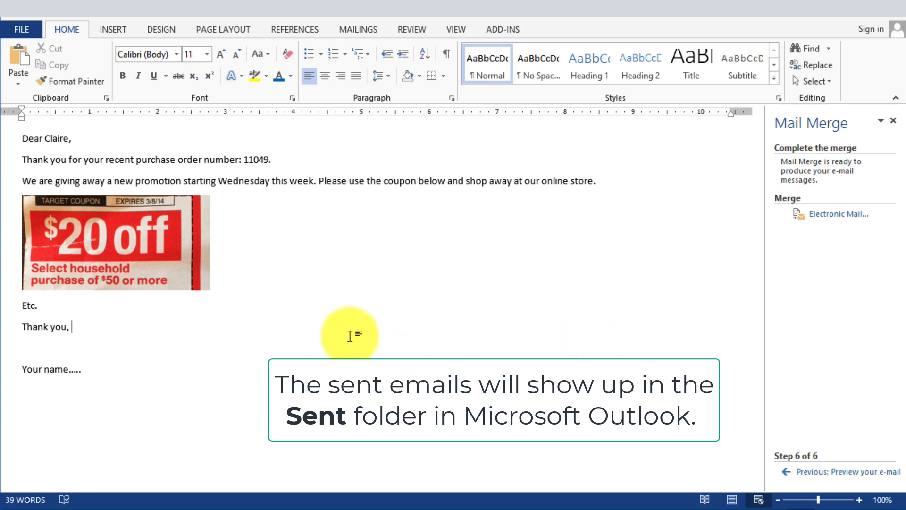
# - Return to the message-writing step and save the document as "Sample email"
pyautogui.click(817, 472)
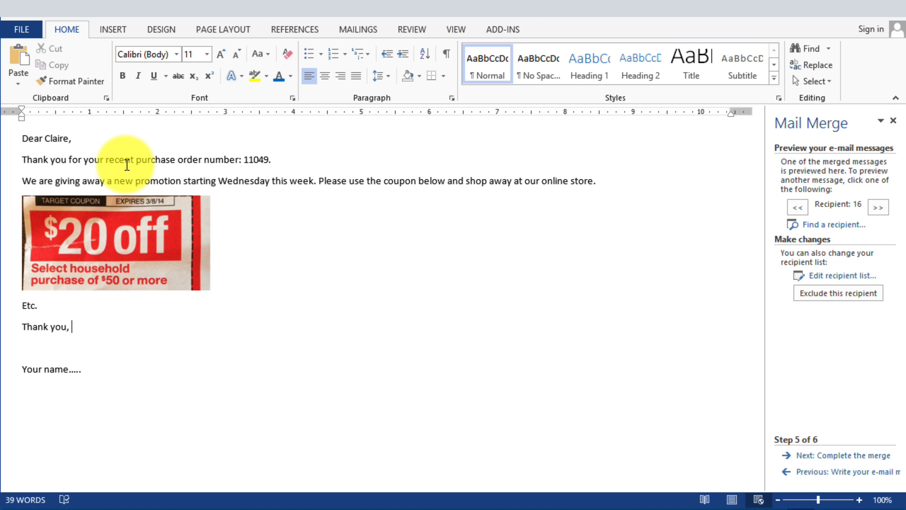
pyautogui.click(802, 471)
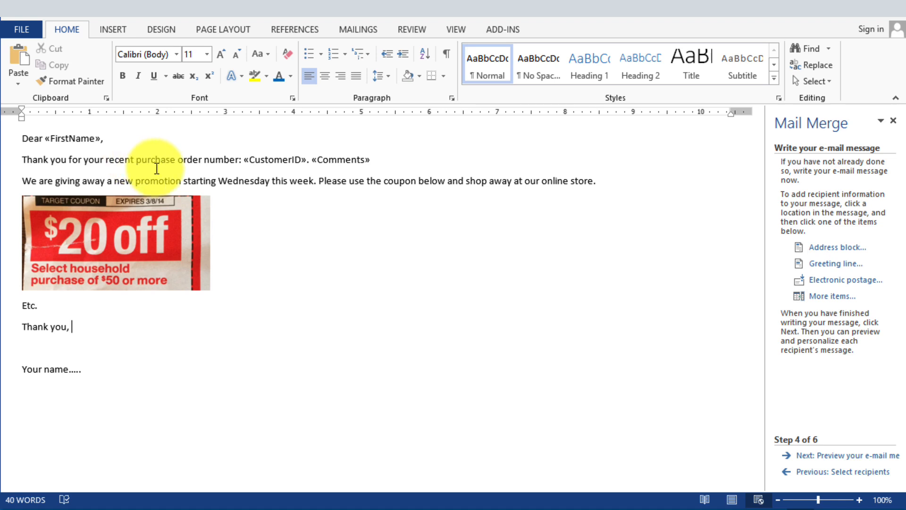
pyautogui.click(60, 139)
pyautogui.press('End')
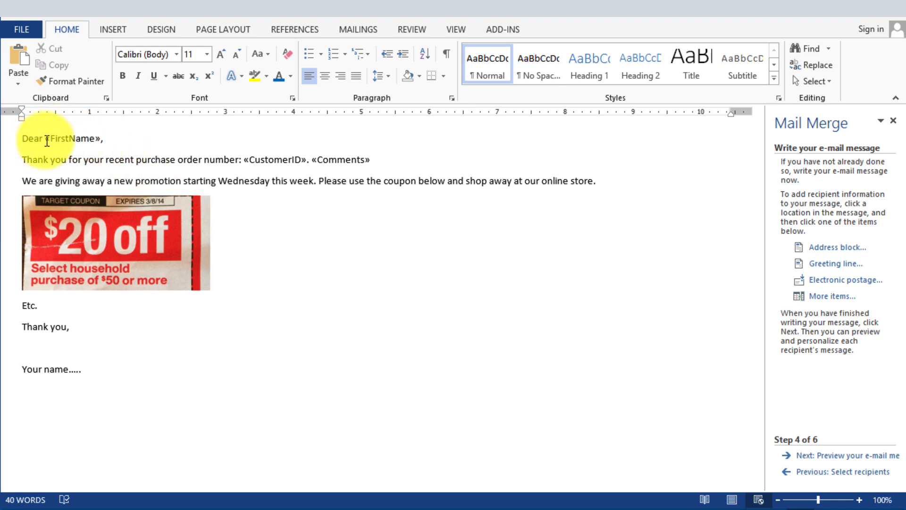
pyautogui.doubleClick(55, 138)
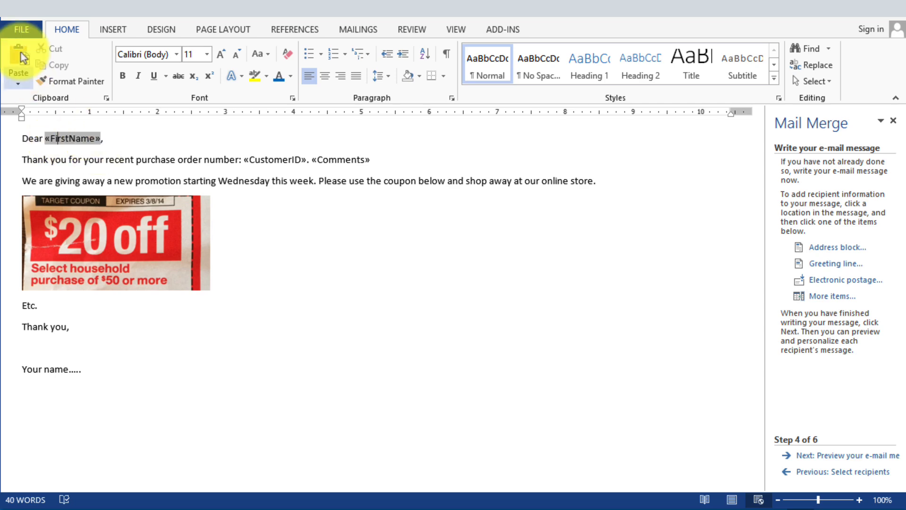
pyautogui.hotkey('ctrl', 's')
pyautogui.click(166, 146)
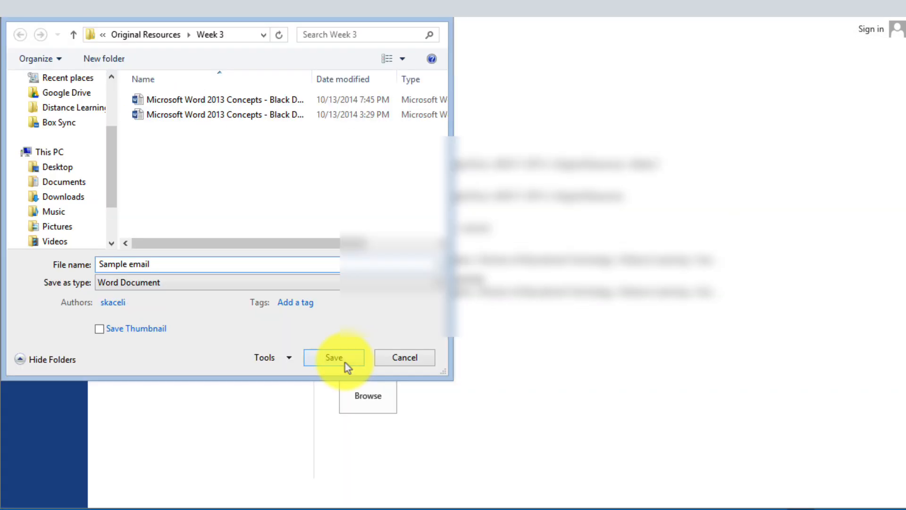
pyautogui.click(344, 364)
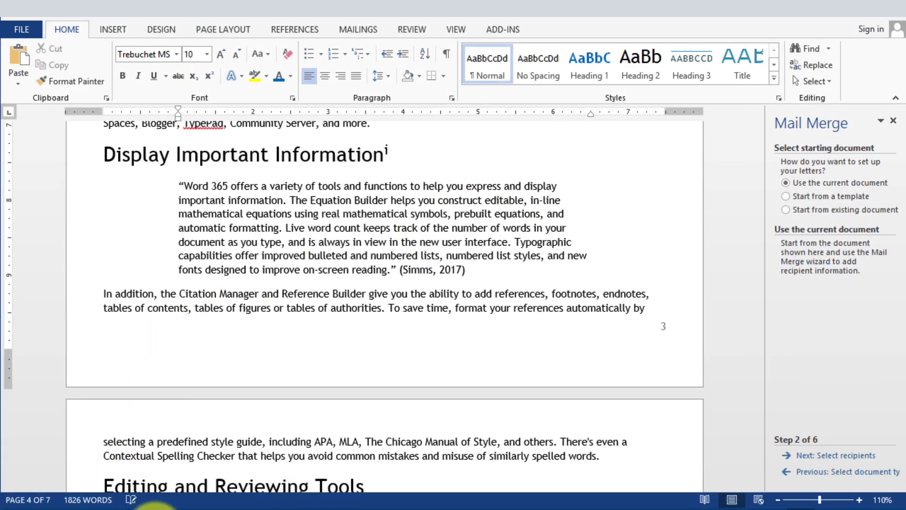
# - Reopen "Sample email" from the recent documents and allow the Customer data query to run
pyautogui.moveTo(267, 507)
pyautogui.click(191, 476)
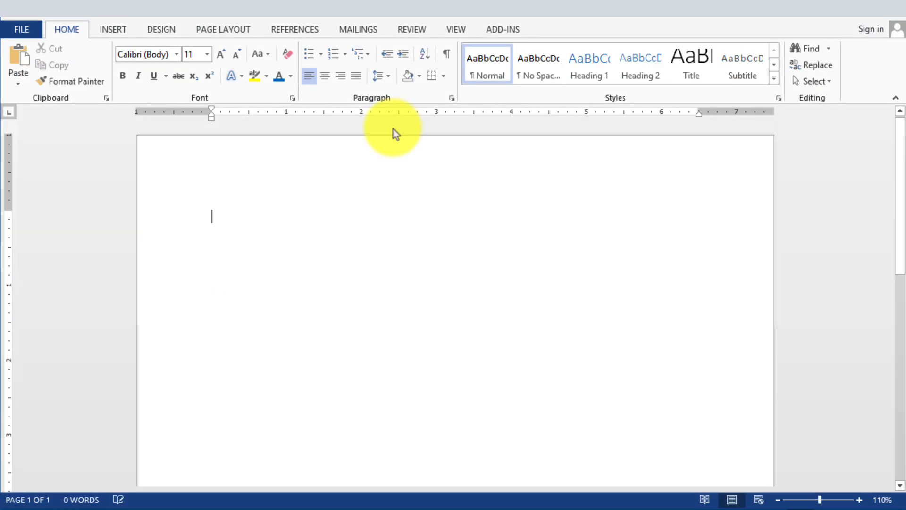
pyautogui.click(21, 29)
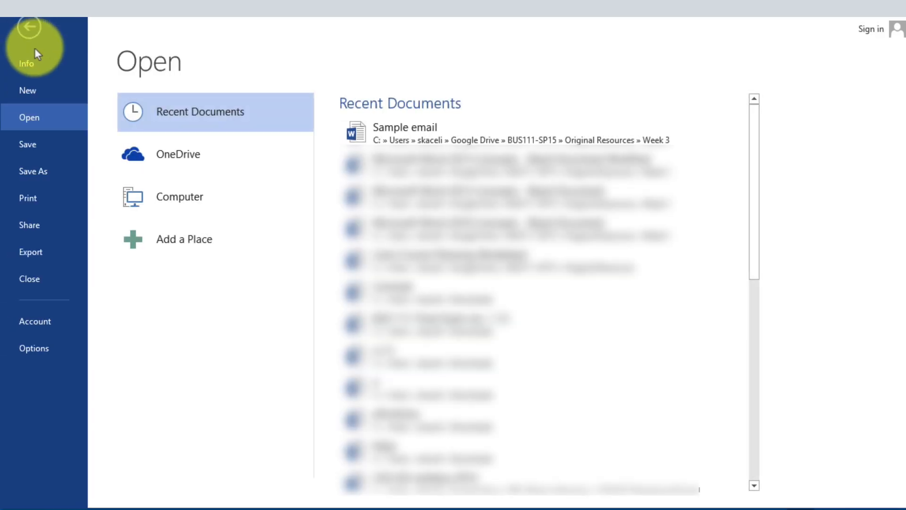
pyautogui.click(417, 130)
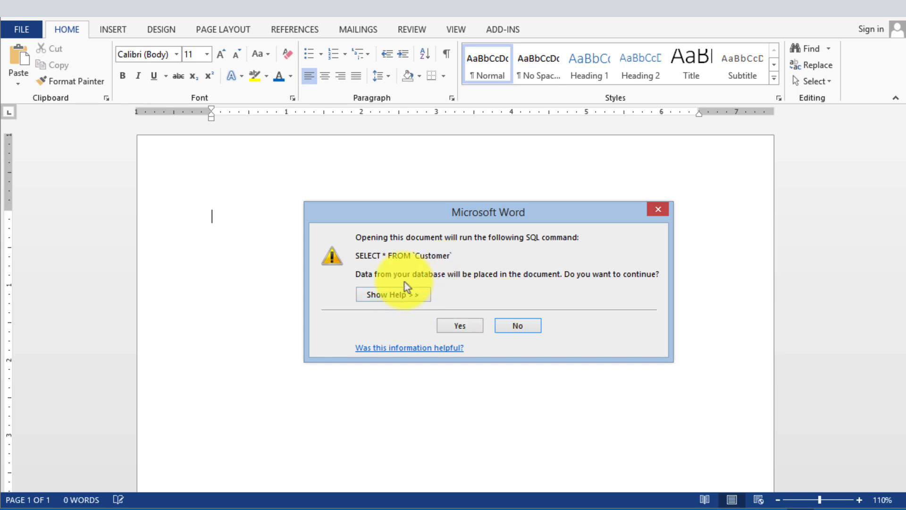
pyautogui.click(472, 327)
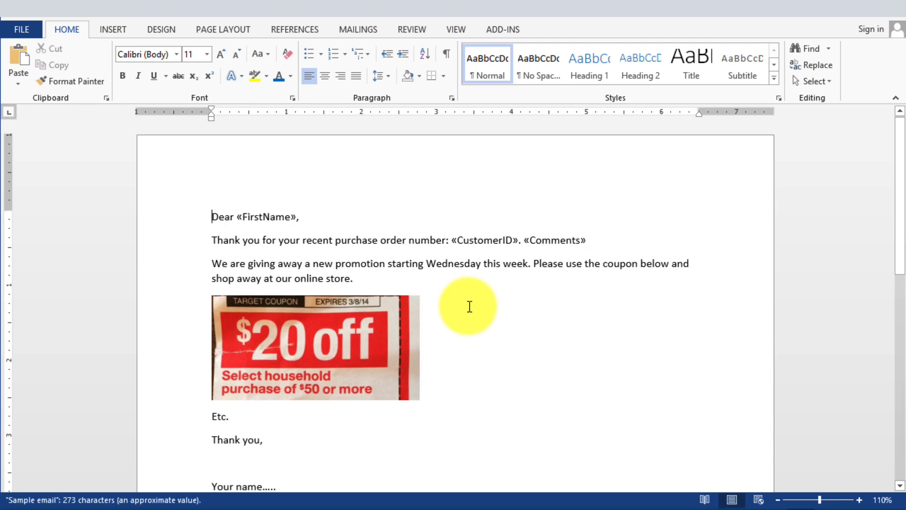
# - Restart the step-by-step mail merge wizard and advance to previewing the e-mail messages
pyautogui.click(405, 218)
pyautogui.click(358, 30)
pyautogui.click(100, 78)
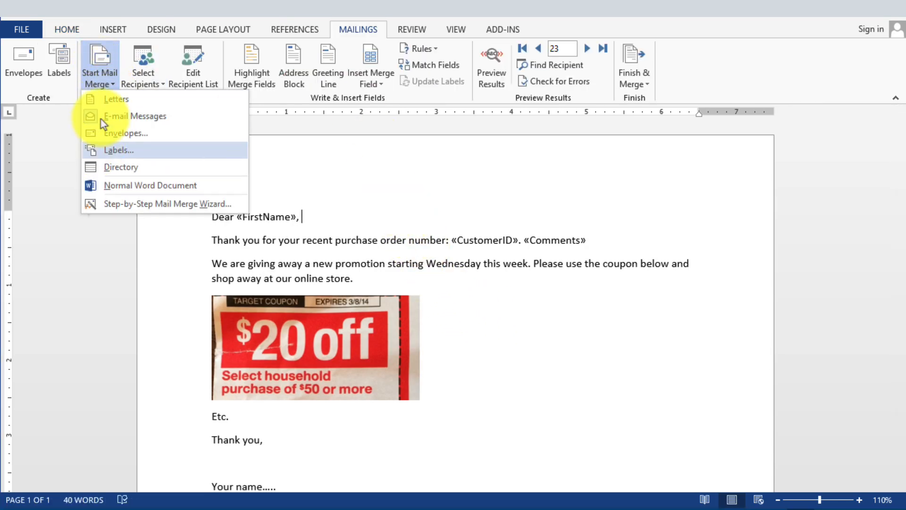
pyautogui.click(160, 204)
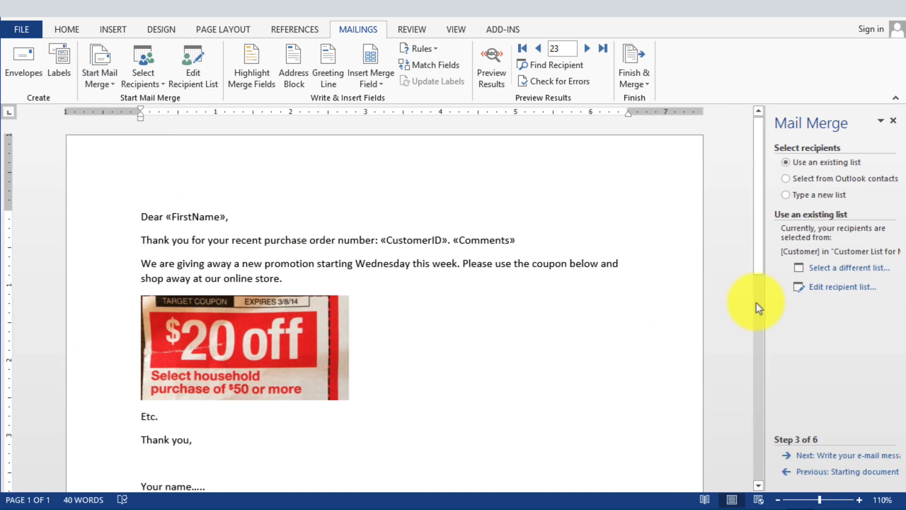
pyautogui.click(848, 456)
pyautogui.click(848, 457)
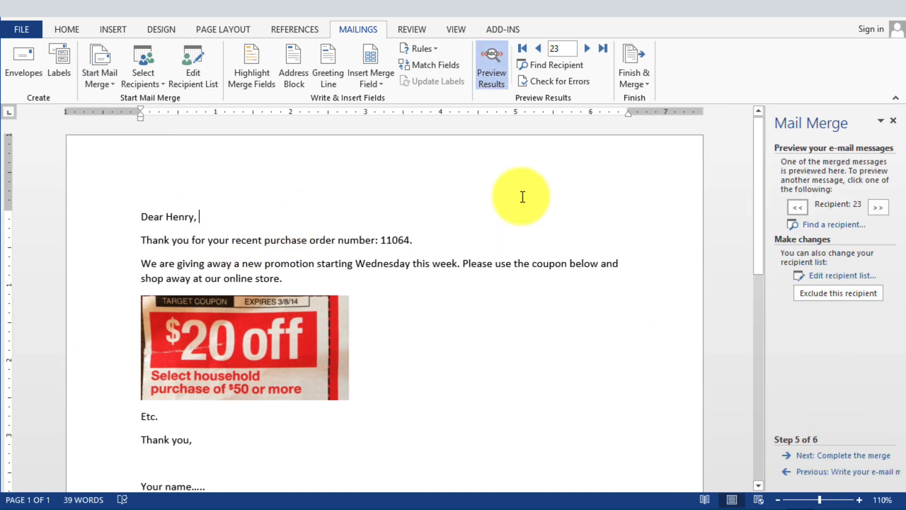
# - Step through further recipients in the preview and advance to completing the merge
pyautogui.click(589, 50)
pyautogui.click(589, 50)
pyautogui.click(589, 50)
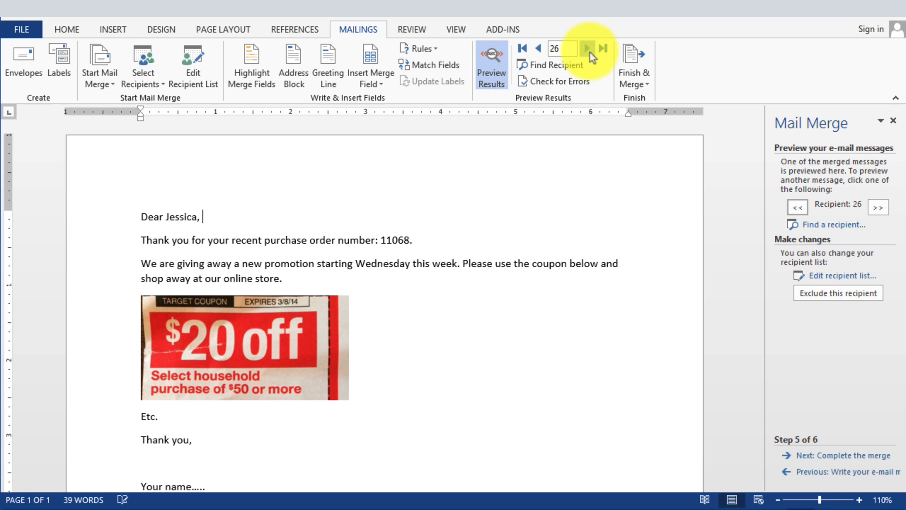
pyautogui.click(589, 50)
pyautogui.click(589, 50)
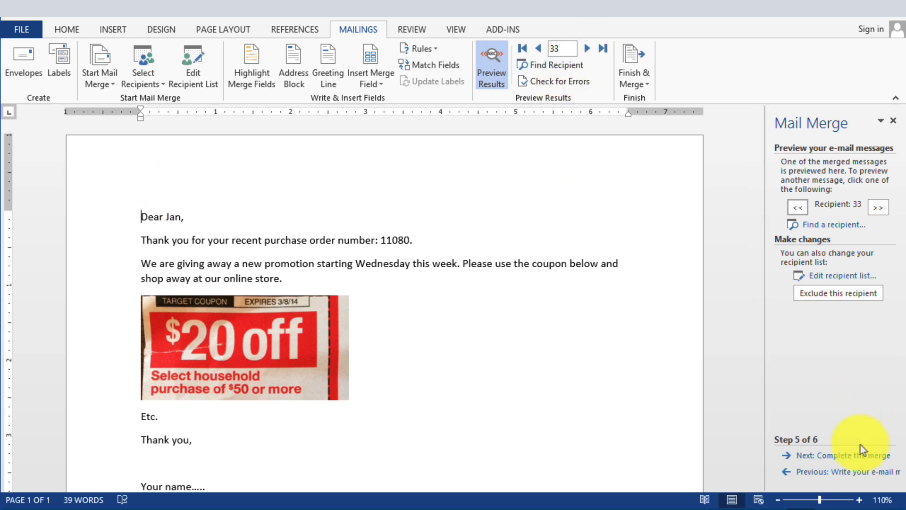
pyautogui.click(857, 456)
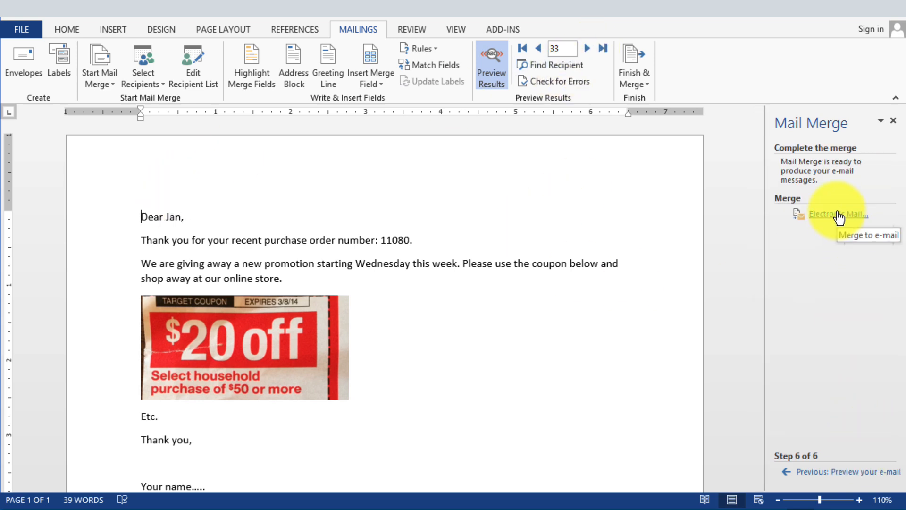